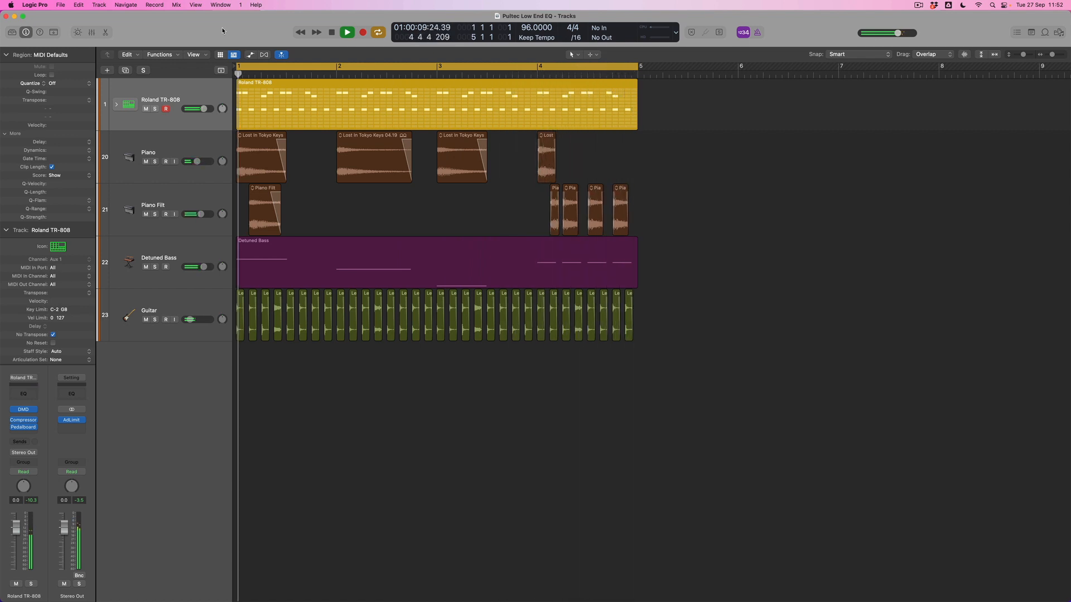
# Stop the full mix, solo the Roland TR-808 track and play it on its own.
pyautogui.press('space')
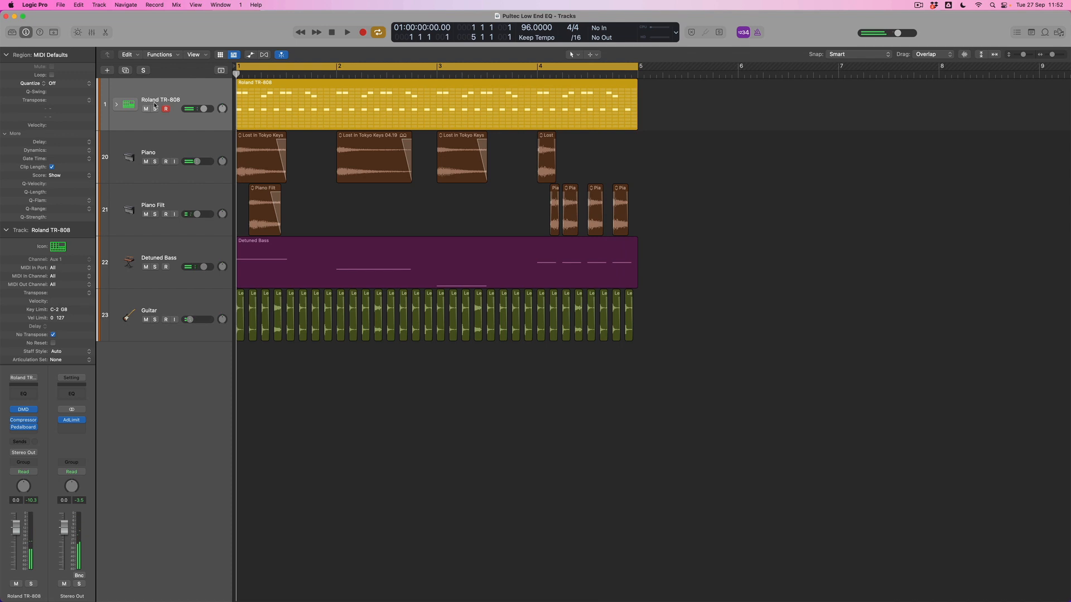
pyautogui.click(156, 108)
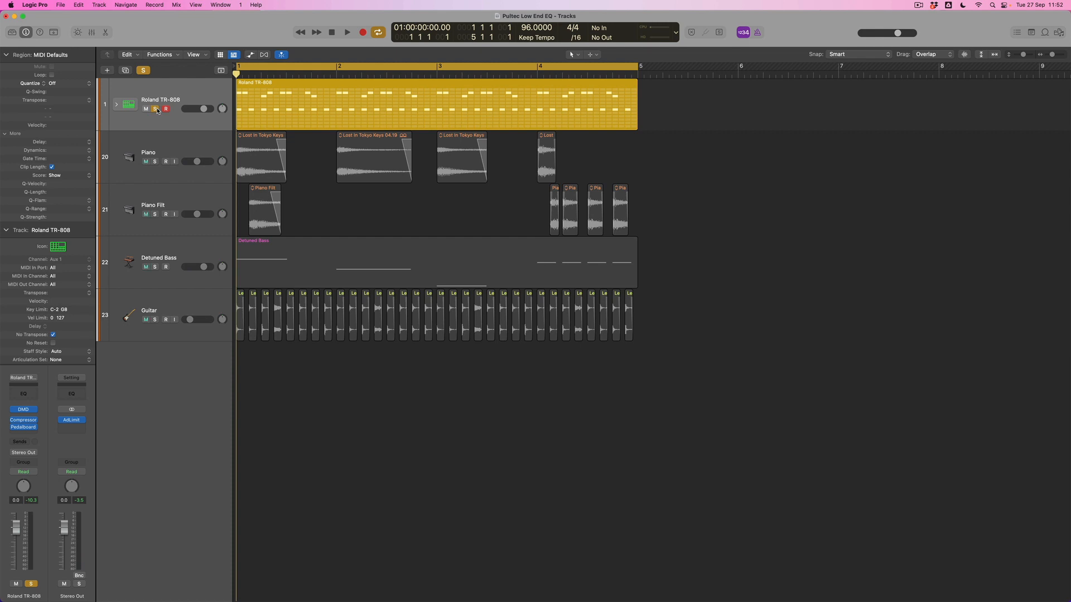
pyautogui.press('space')
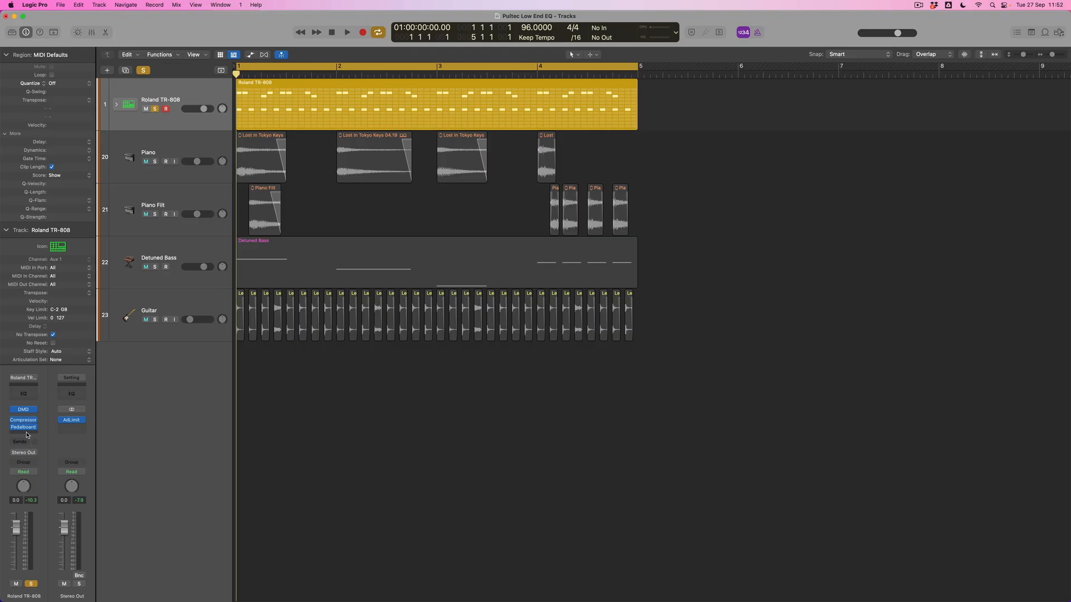
# Insert a stereo Vintage Tube EQ after the Pedalboard on the Roland TR-808 channel.
pyautogui.click(27, 433)
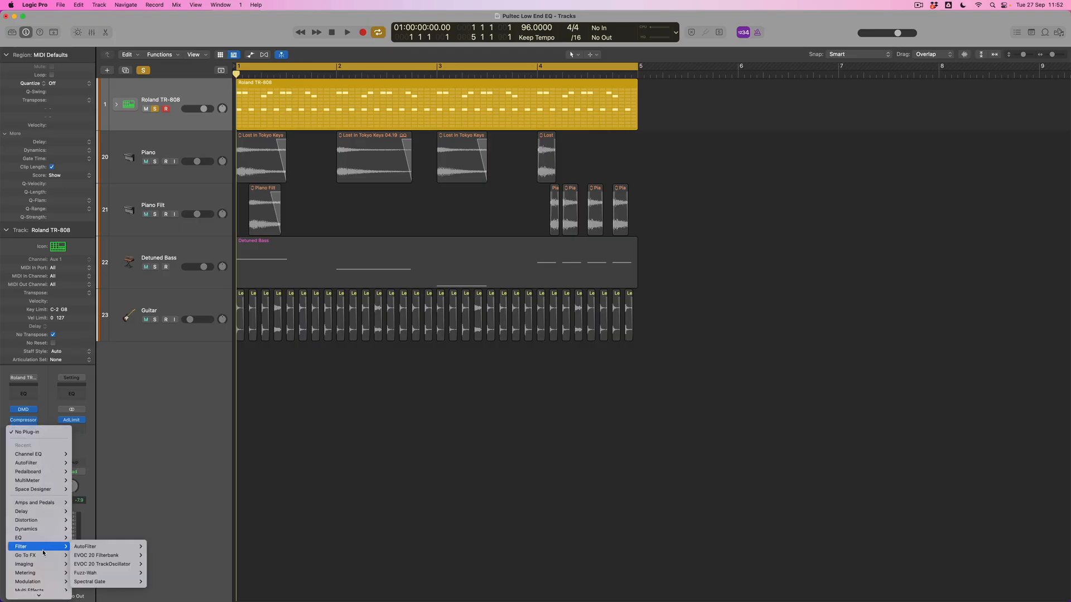
pyautogui.moveTo(46, 536)
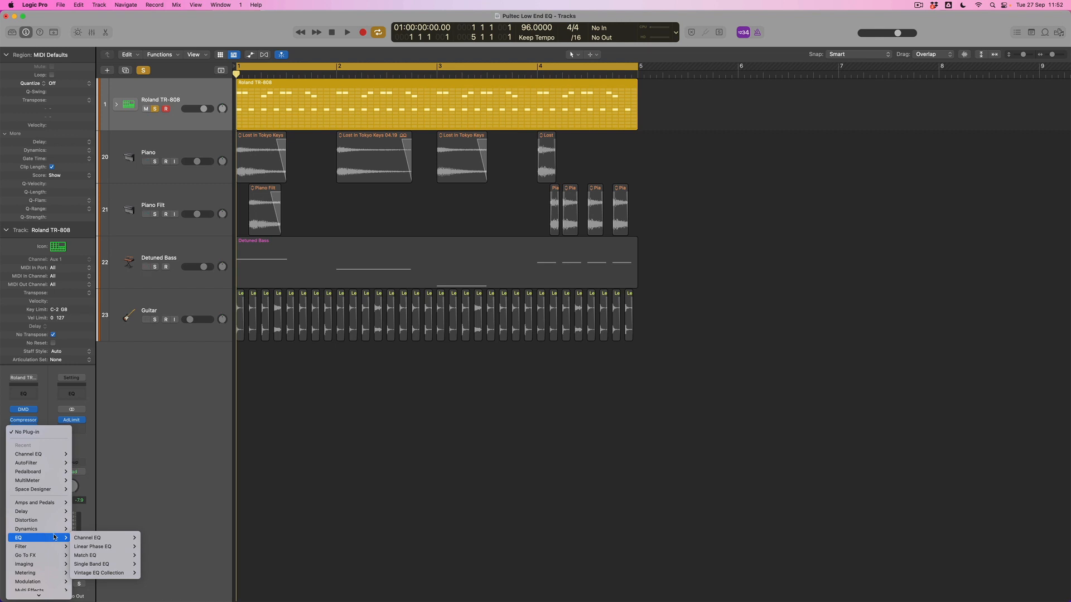
pyautogui.moveTo(120, 575)
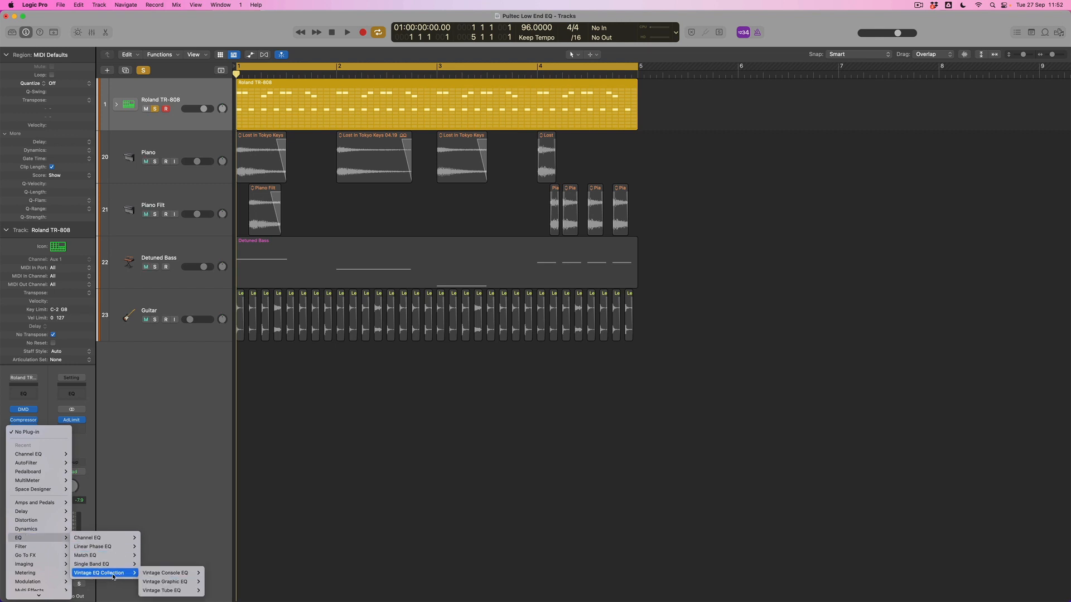
pyautogui.moveTo(162, 593)
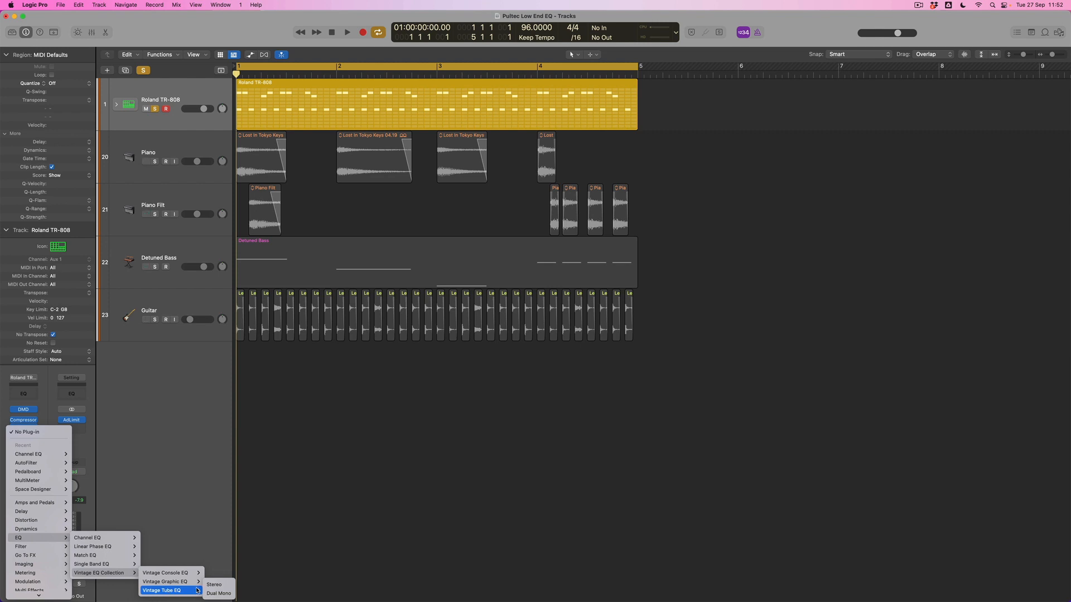
pyautogui.click(216, 585)
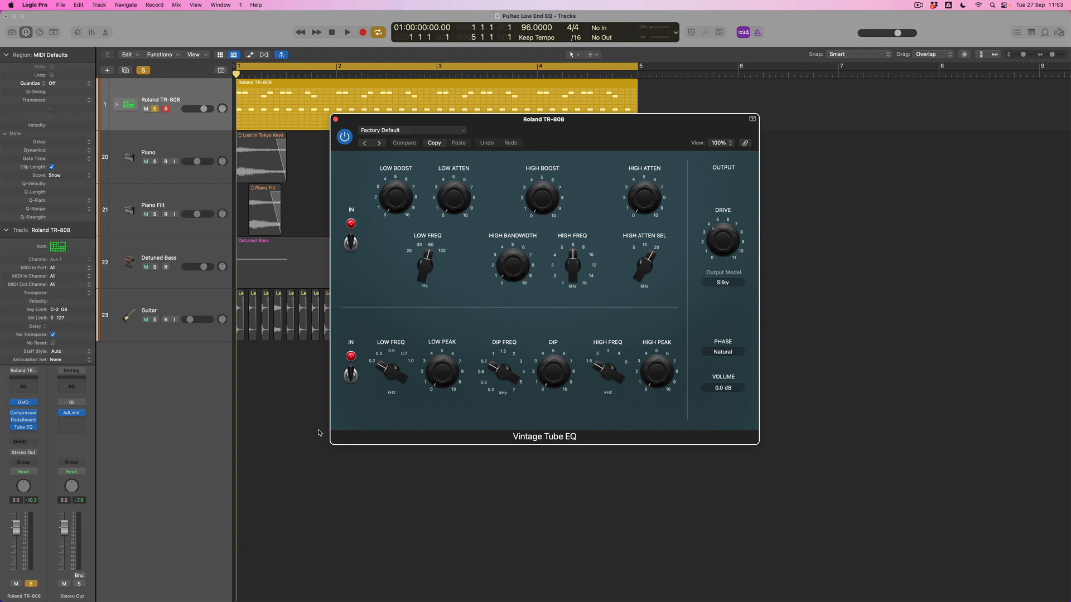
# Switch off the lower section of the Vintage Tube EQ and set the upper section's Low Freq to 30 Hz.
pyautogui.click(352, 379)
pyautogui.moveTo(408, 209)
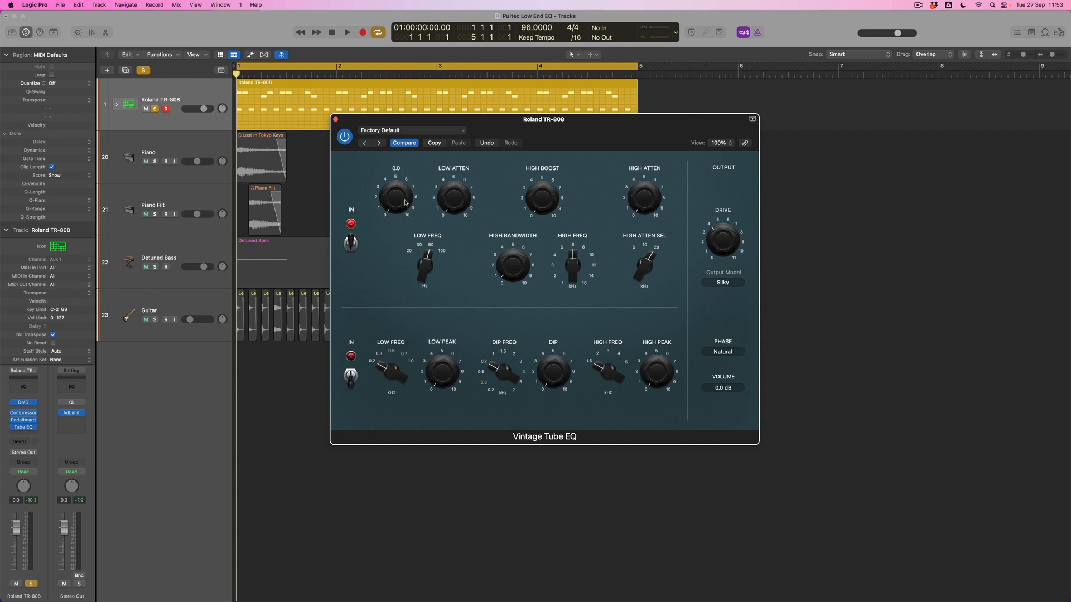
pyautogui.moveTo(462, 214)
pyautogui.moveTo(427, 286); pyautogui.dragTo(424, 296)
# Play the soloed drums with the Vintage Tube EQ bypassed, and again from the start with it enabled.
pyautogui.click(348, 139)
pyautogui.press('space')
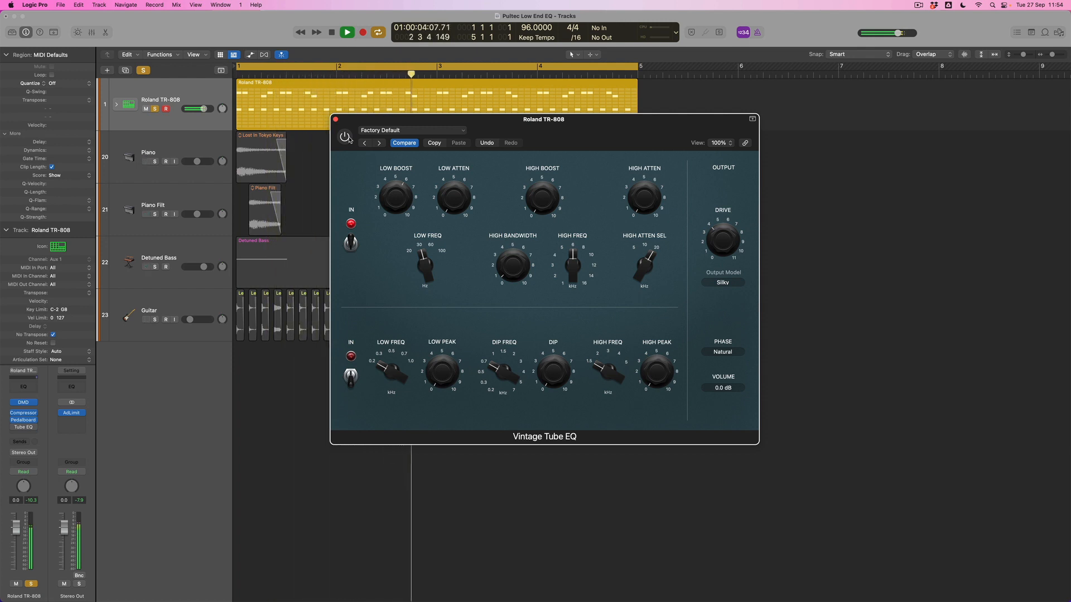
pyautogui.click(345, 137)
pyautogui.press('Return')
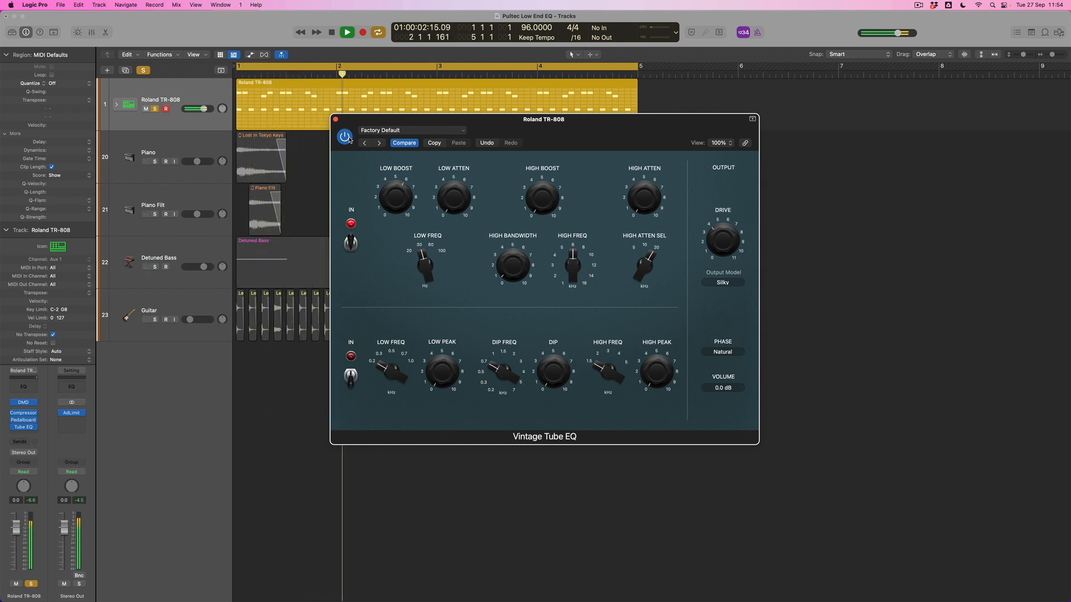
# Raise the Low Boost to about 8 and compare the drums with the EQ on and bypassed, leaving it enabled.
pyautogui.press('space')
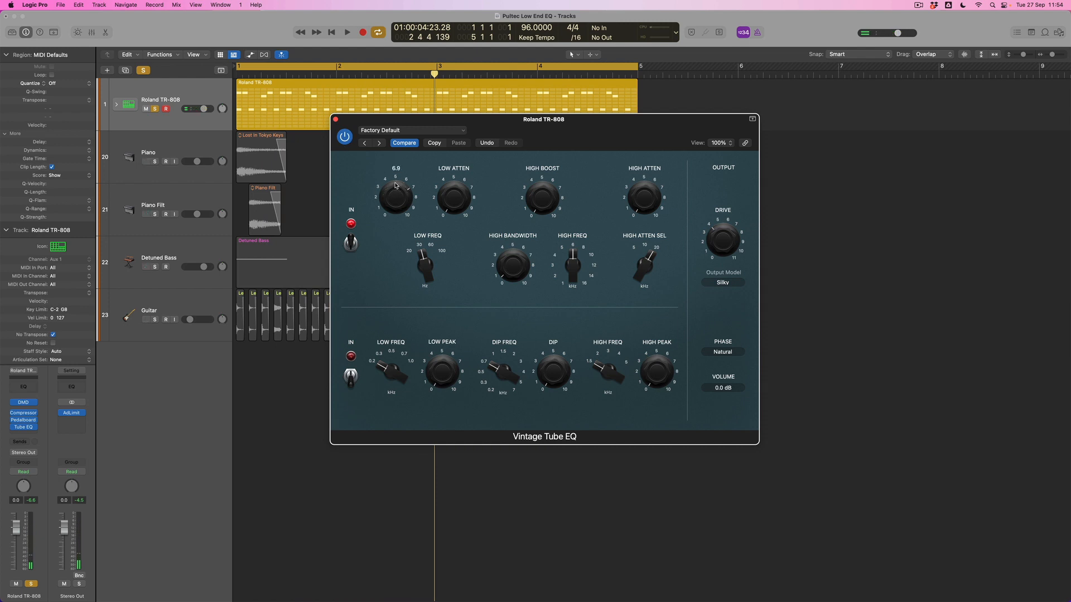
pyautogui.press('space')
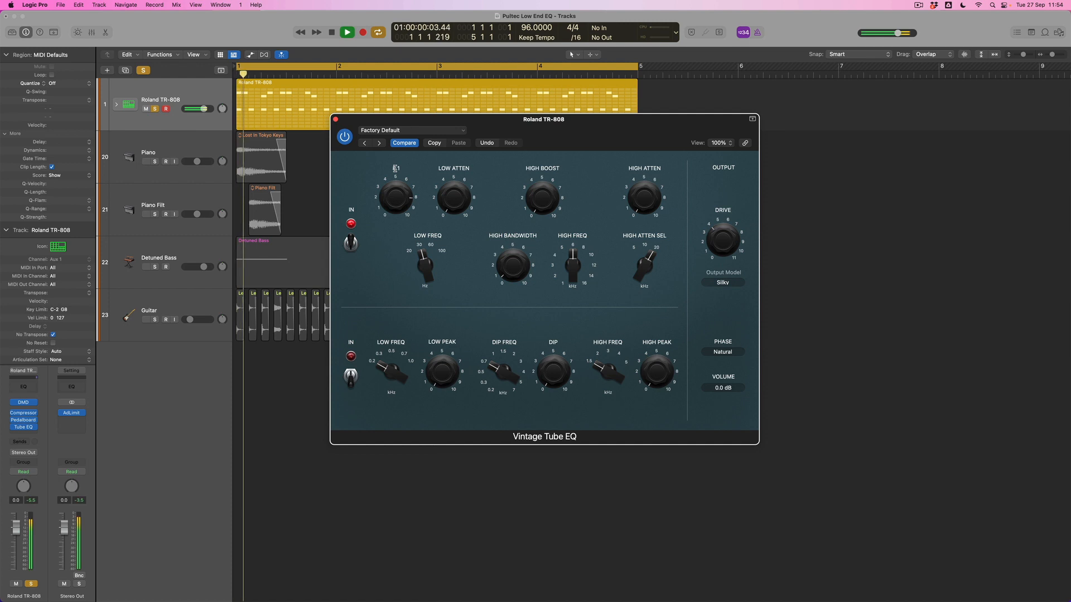
pyautogui.click(344, 137)
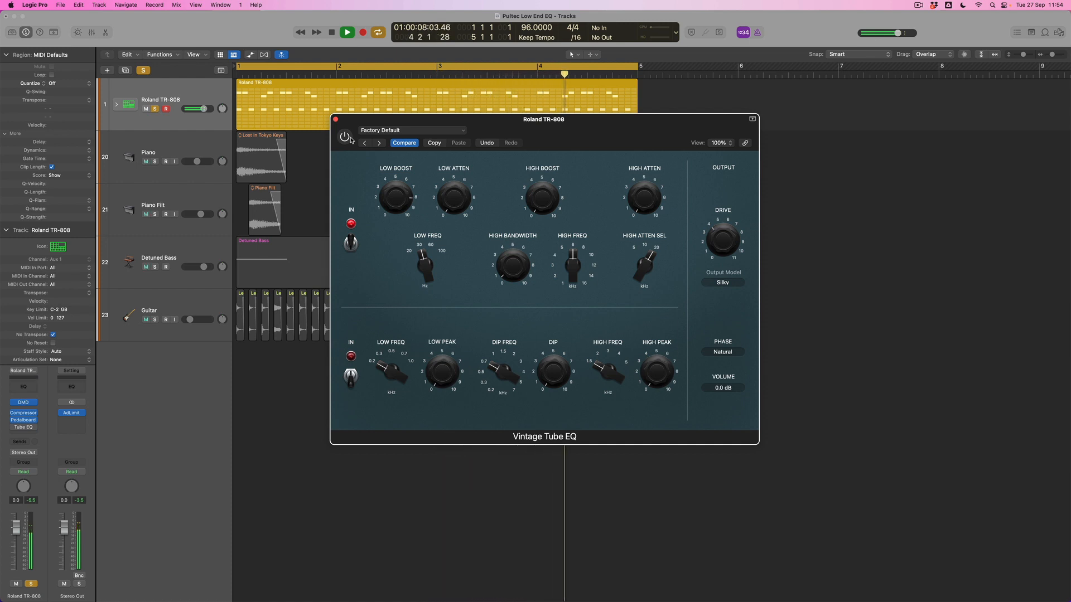
pyautogui.press('space')
pyautogui.click(345, 137)
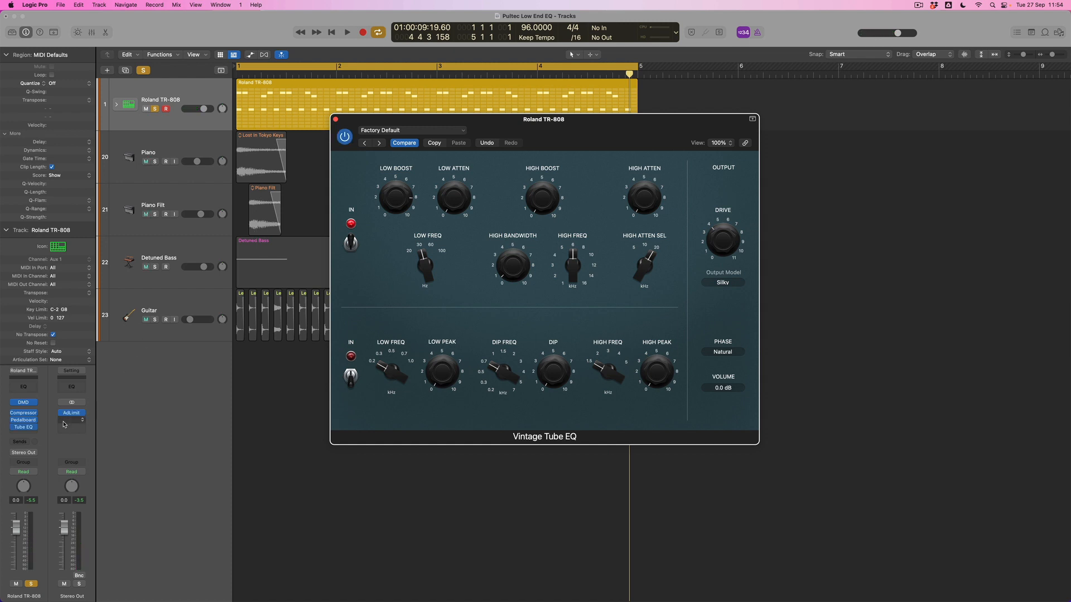
# Insert a MultiMeter after the Vintage Tube EQ on the Roland TR-808 channel.
pyautogui.click(33, 435)
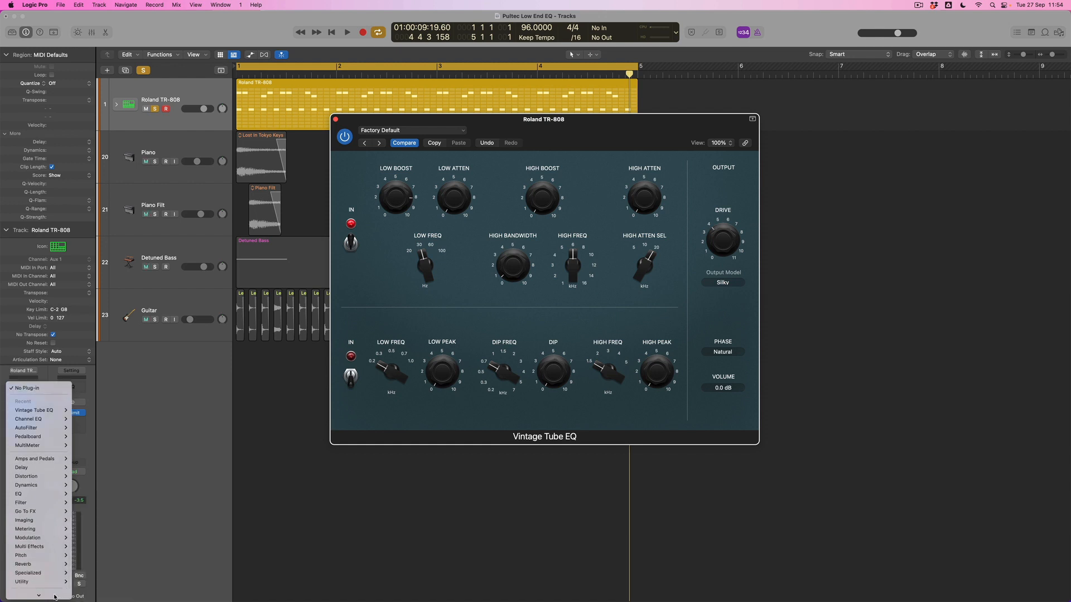
pyautogui.moveTo(46, 520)
pyautogui.moveTo(90, 555)
pyautogui.click(140, 556)
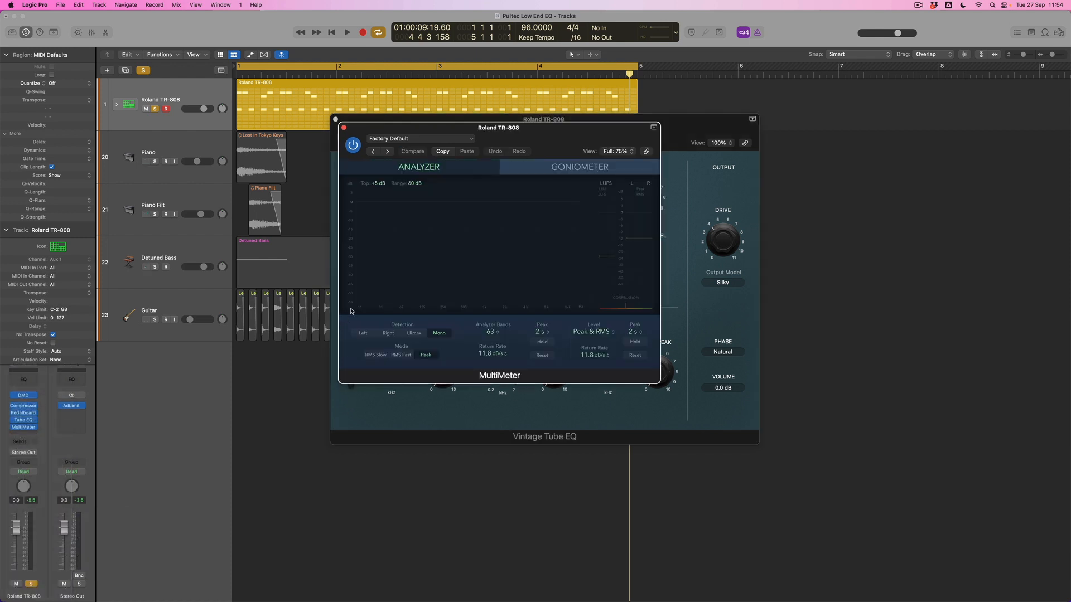
# Arrange the Vintage Tube EQ and MultiMeter windows side by side and enlarge the MultiMeter to 87%.
pyautogui.moveTo(364, 134); pyautogui.dragTo(640, 203)
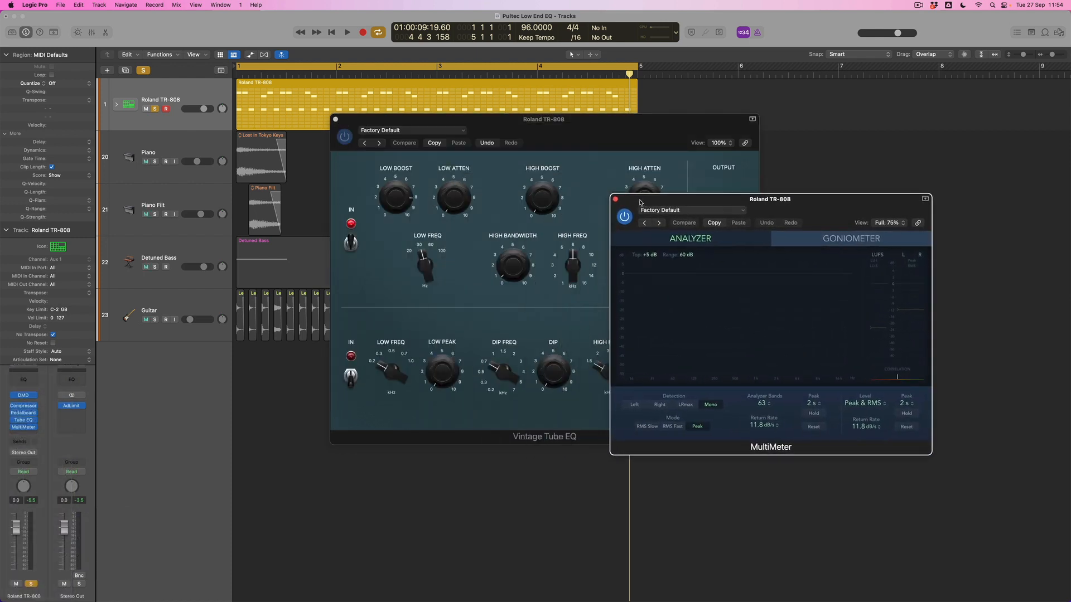
pyautogui.moveTo(555, 129); pyautogui.dragTo(409, 150)
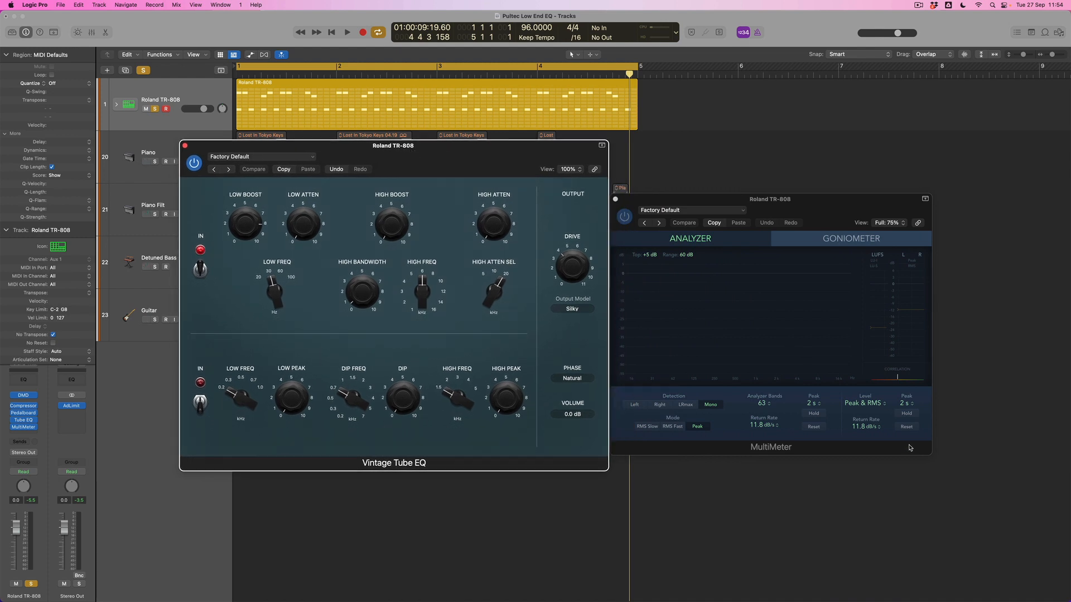
pyautogui.moveTo(927, 451); pyautogui.dragTo(985, 489)
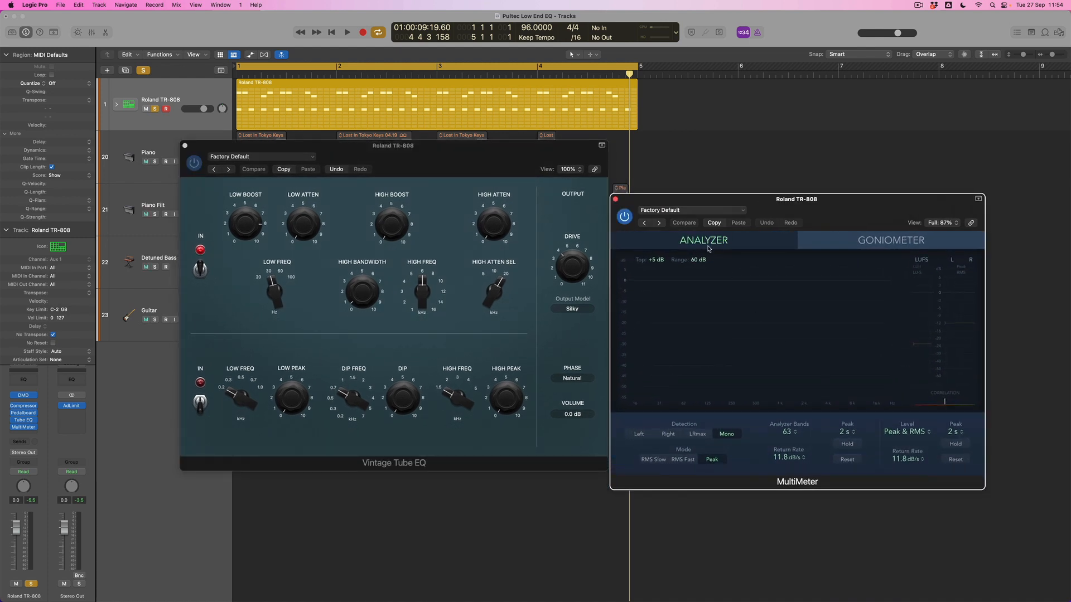
pyautogui.moveTo(658, 201); pyautogui.dragTo(658, 145)
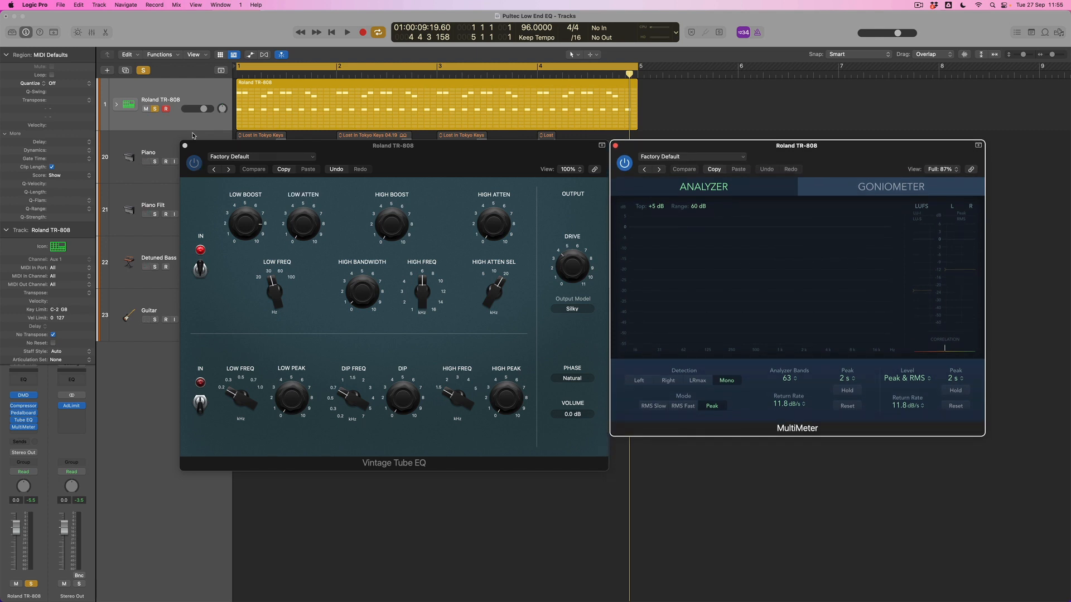
# Bypass the Vintage Tube EQ and play the drums to examine their unprocessed low end in the MultiMeter analyzer.
pyautogui.click(196, 165)
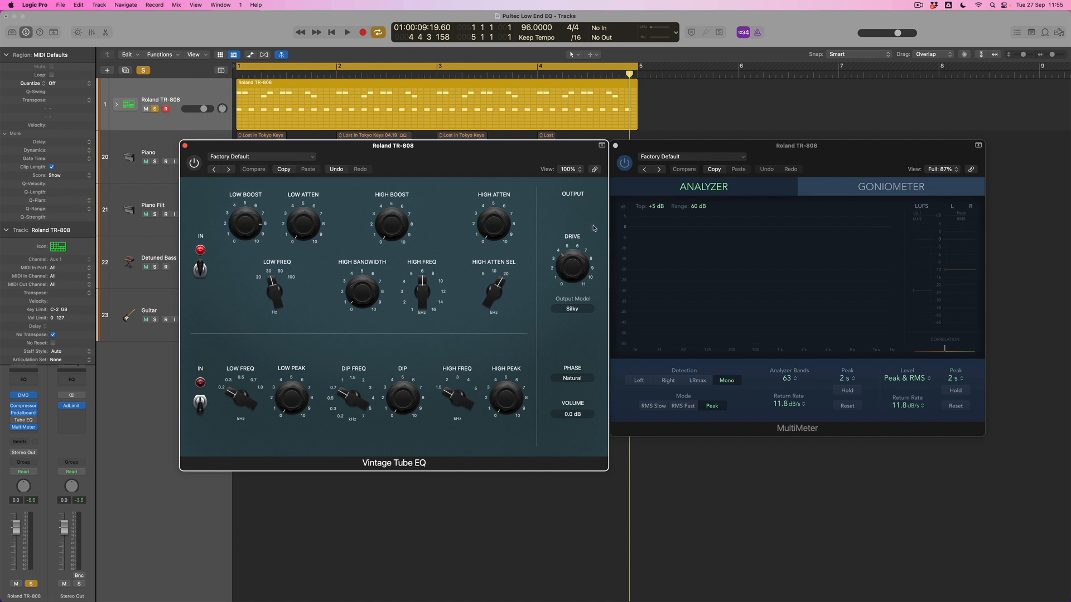
pyautogui.click(673, 148)
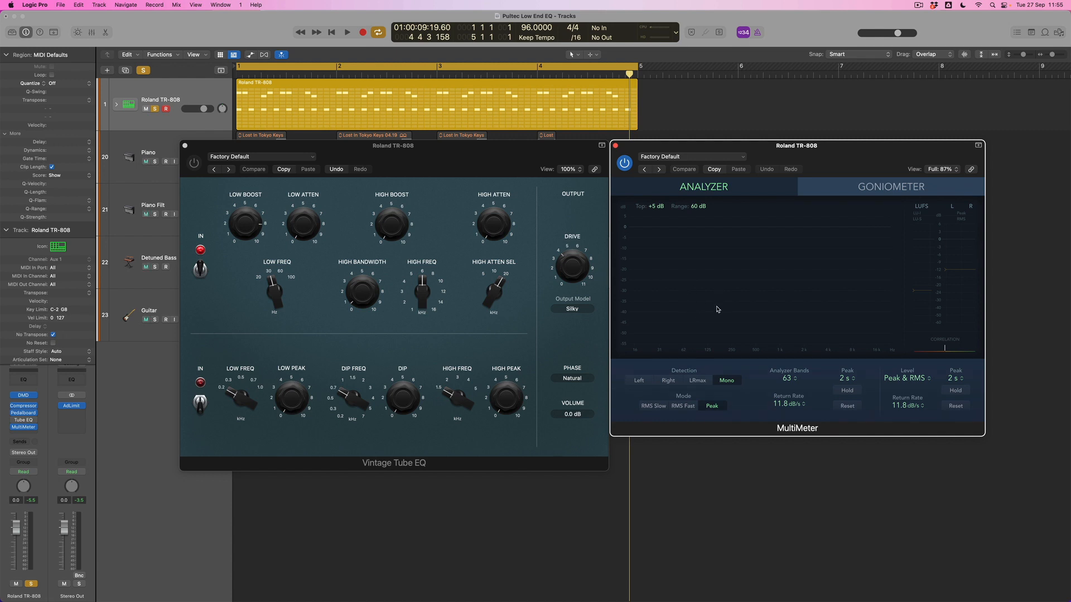
pyautogui.press('space')
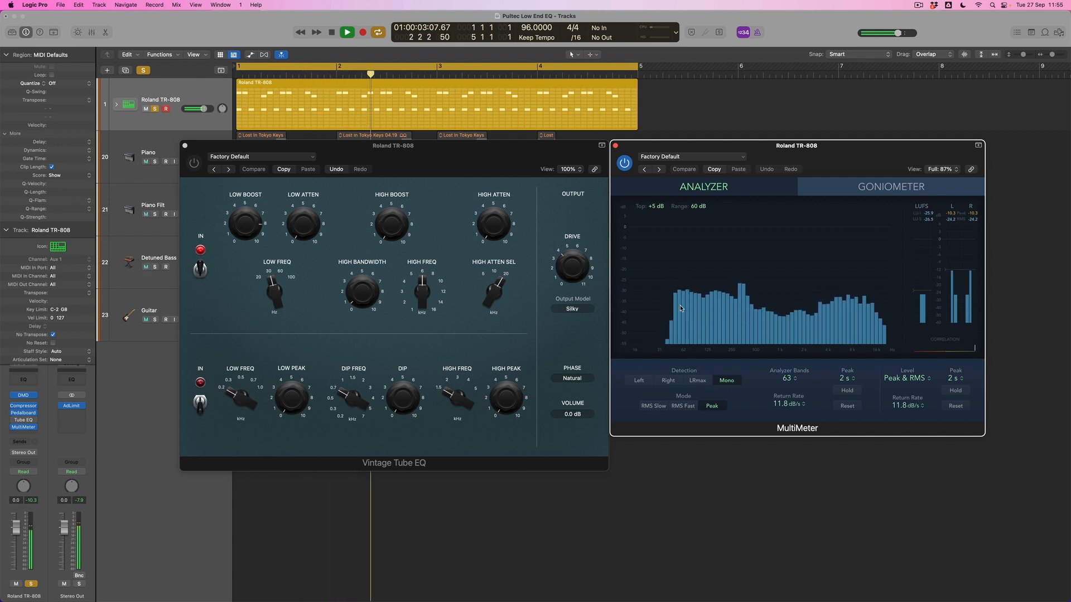
pyautogui.press('space')
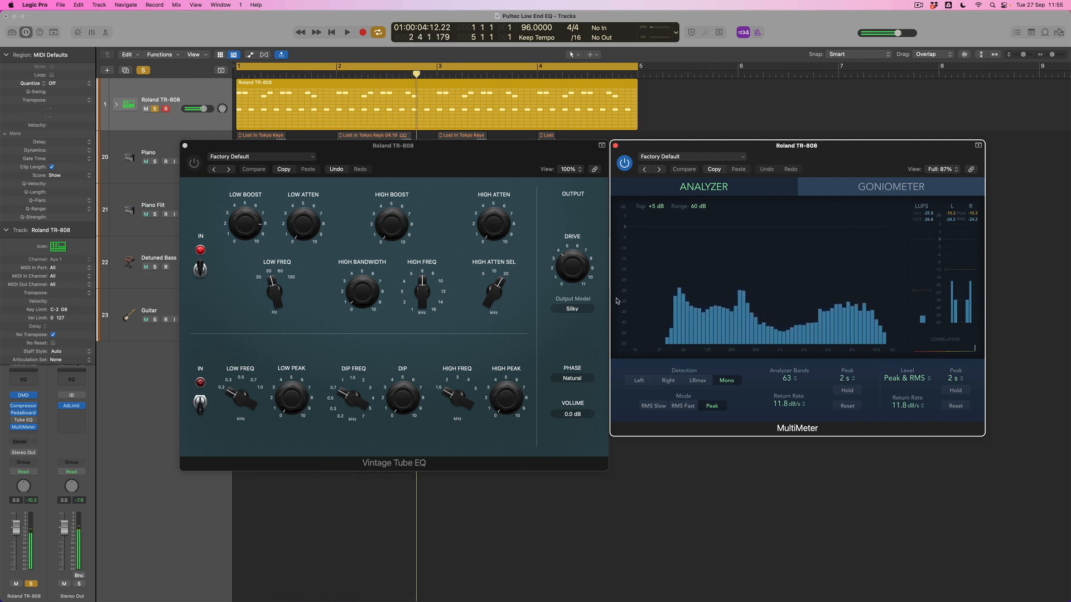
# Enable the Vintage Tube EQ and play the drums to examine the boosted low end in the analyzer.
pyautogui.click(196, 163)
pyautogui.press('space')
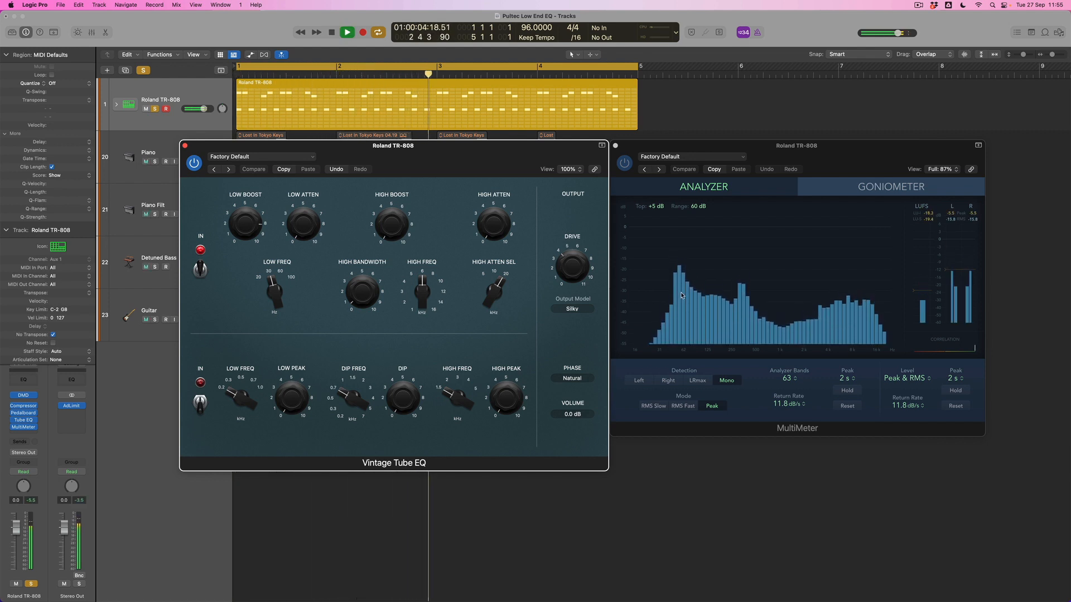
pyautogui.press('space')
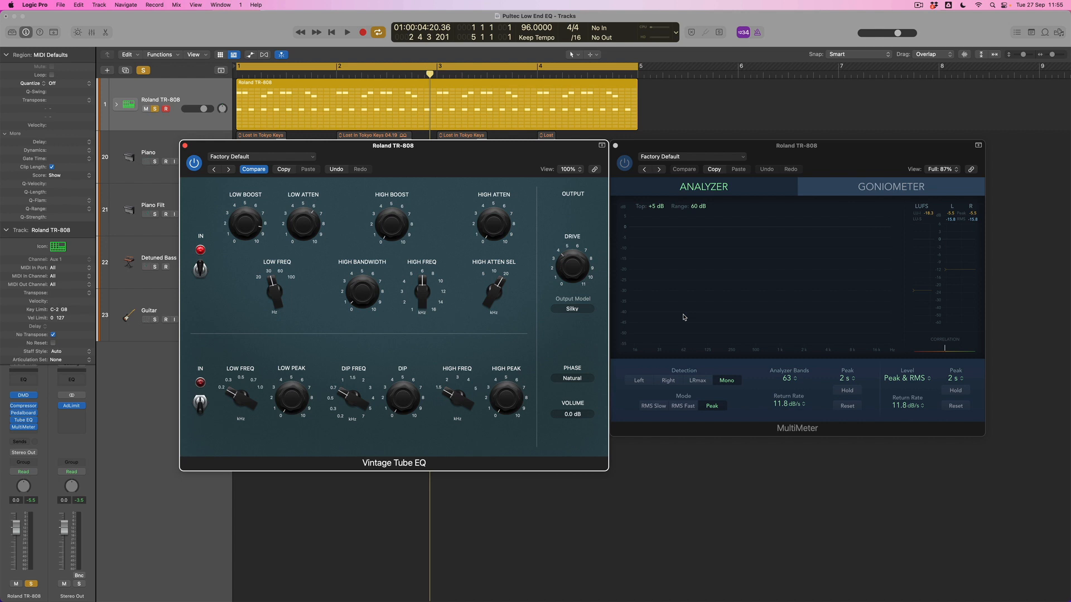
# Turn Low Boost and Low Atten up to 10 and compare the drums with the EQ bypassed and enabled.
pyautogui.press('space')
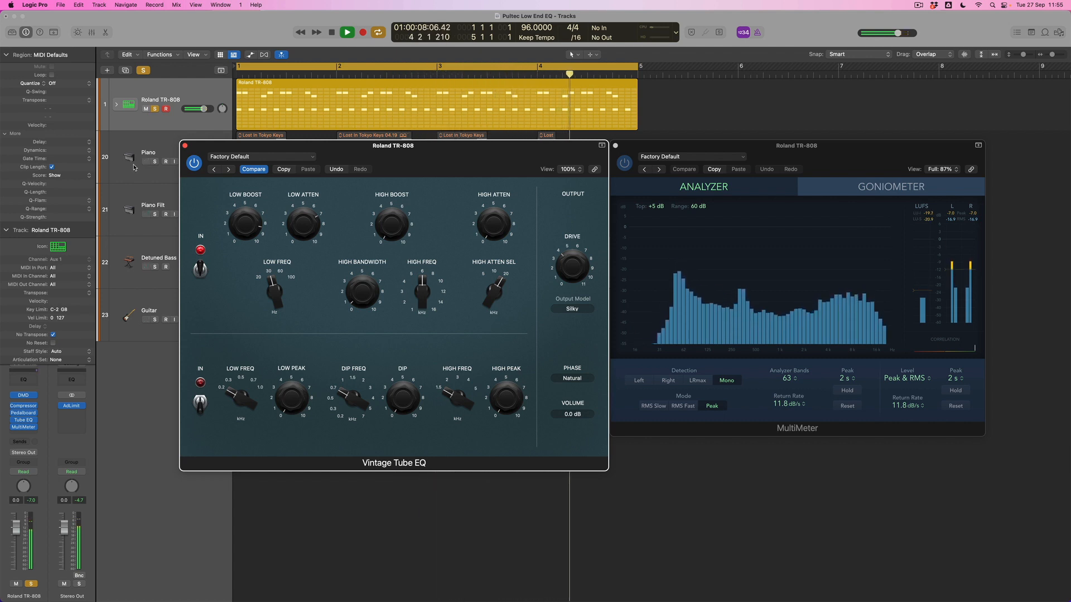
pyautogui.click(194, 163)
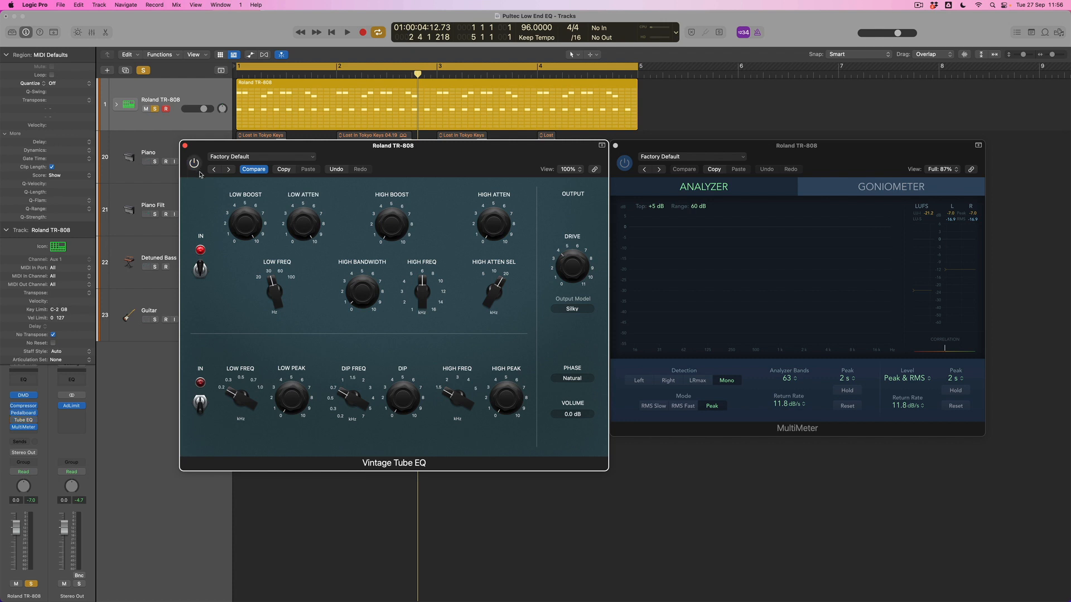
pyautogui.press('space')
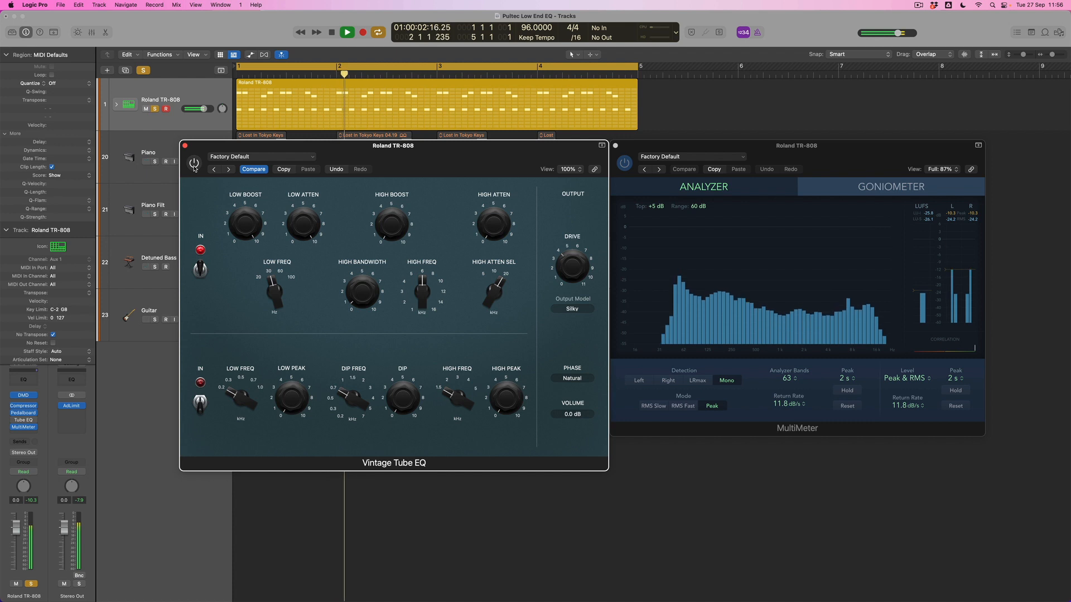
pyautogui.click(194, 167)
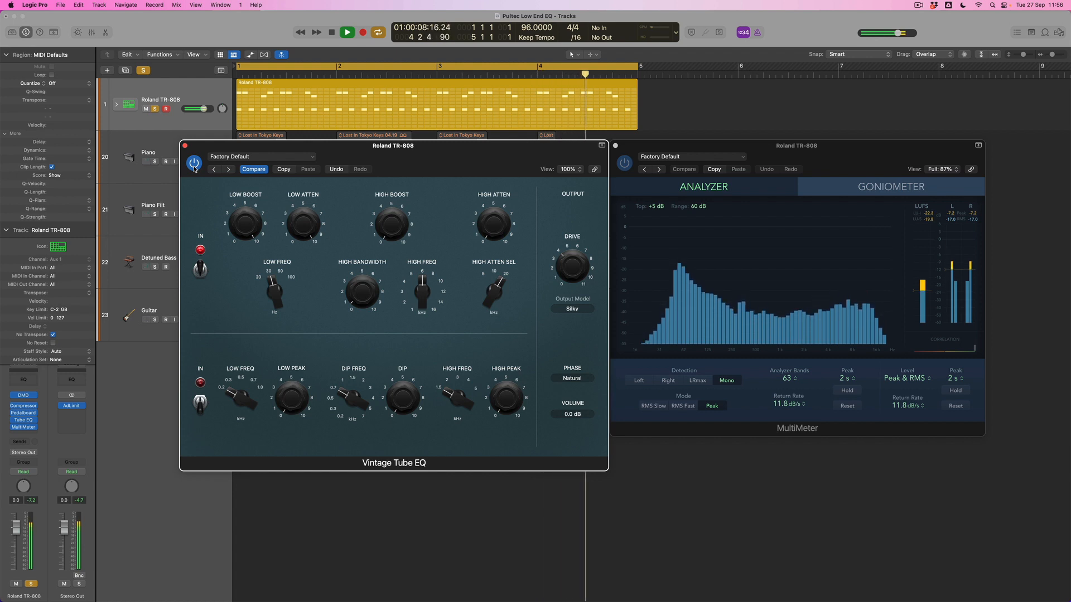
pyautogui.click(195, 167)
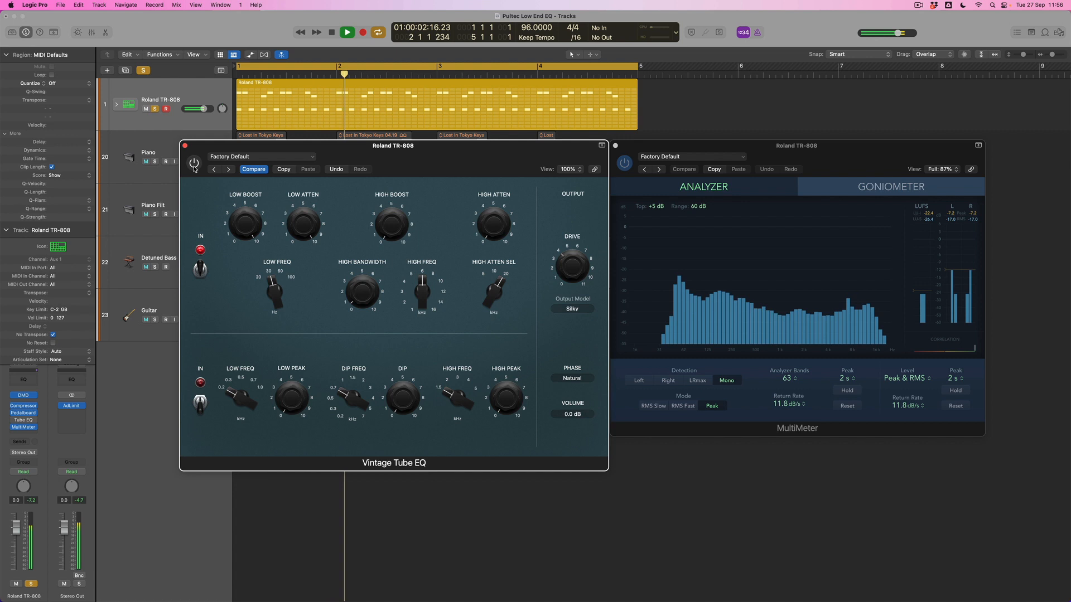
pyautogui.click(194, 164)
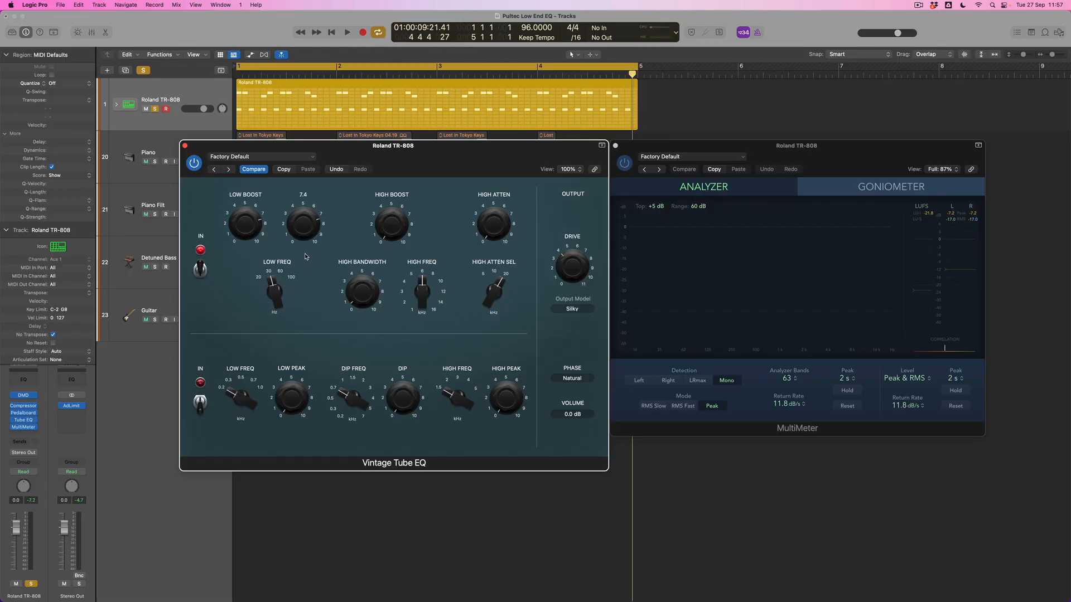
# Unsolo the Roland TR-808 track, bypass its Vintage Tube EQ and close the MultiMeter window.
pyautogui.click(155, 110)
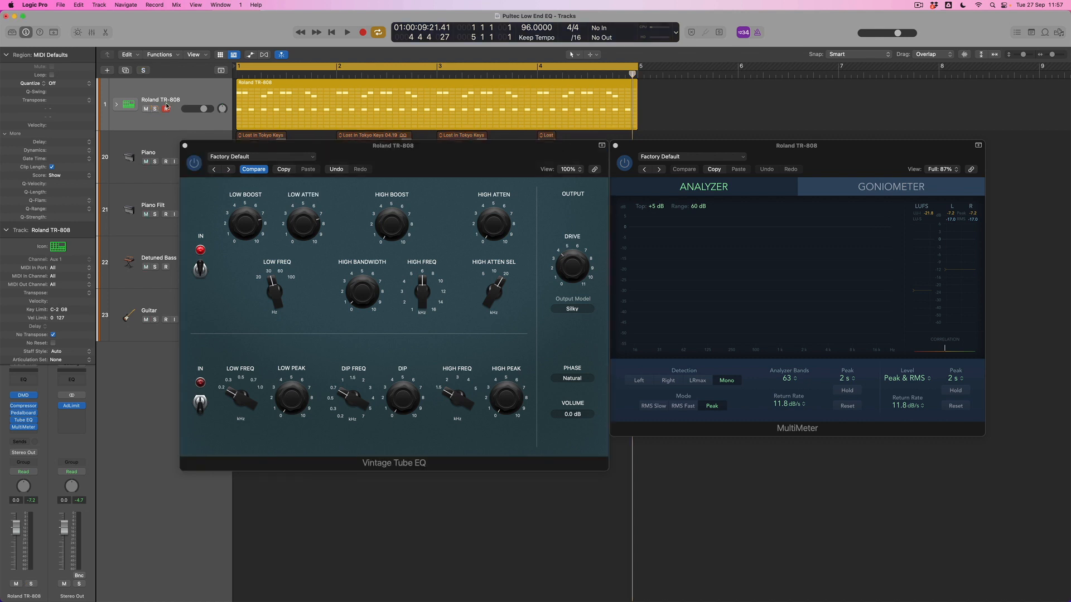
pyautogui.click(174, 99)
pyautogui.click(196, 163)
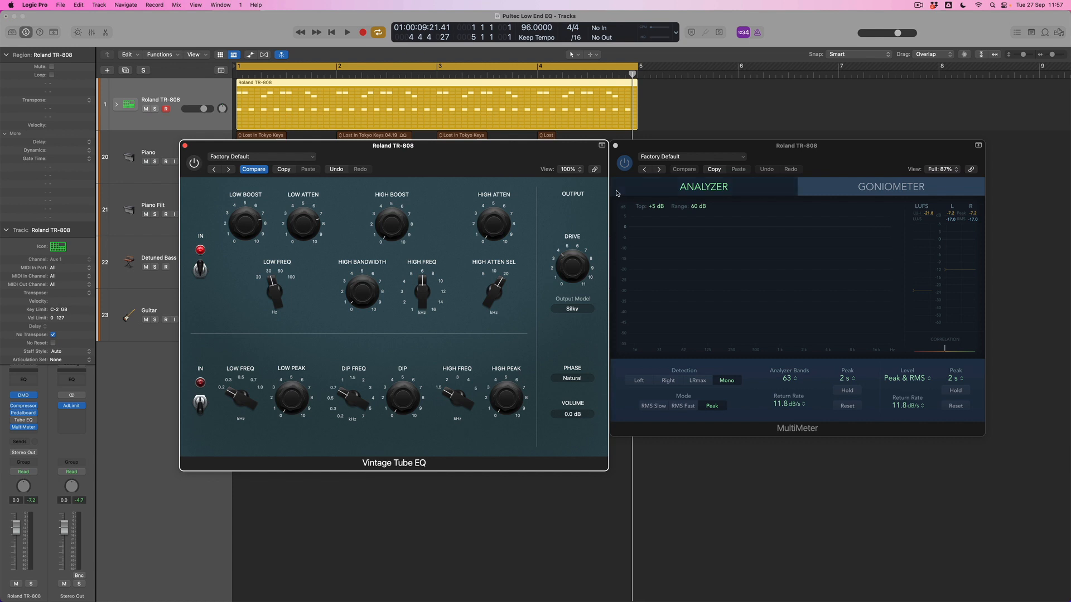
pyautogui.click(616, 146)
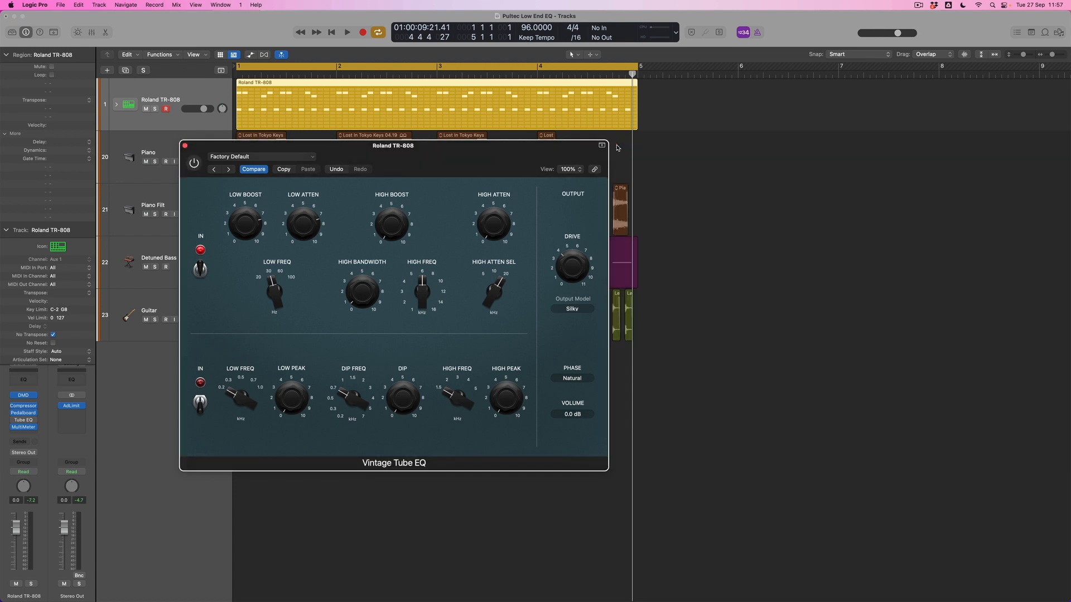
# Play the full mix from the start with the EQ bypassed, enabling the Vintage Tube EQ during playback for comparison.
pyautogui.press('Return')
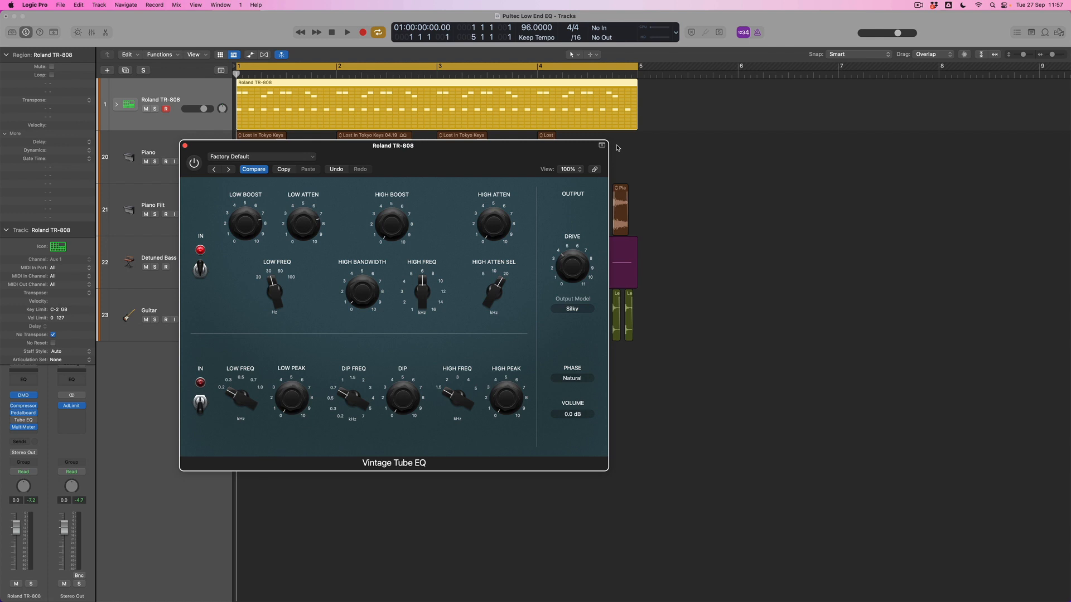
pyautogui.press('space')
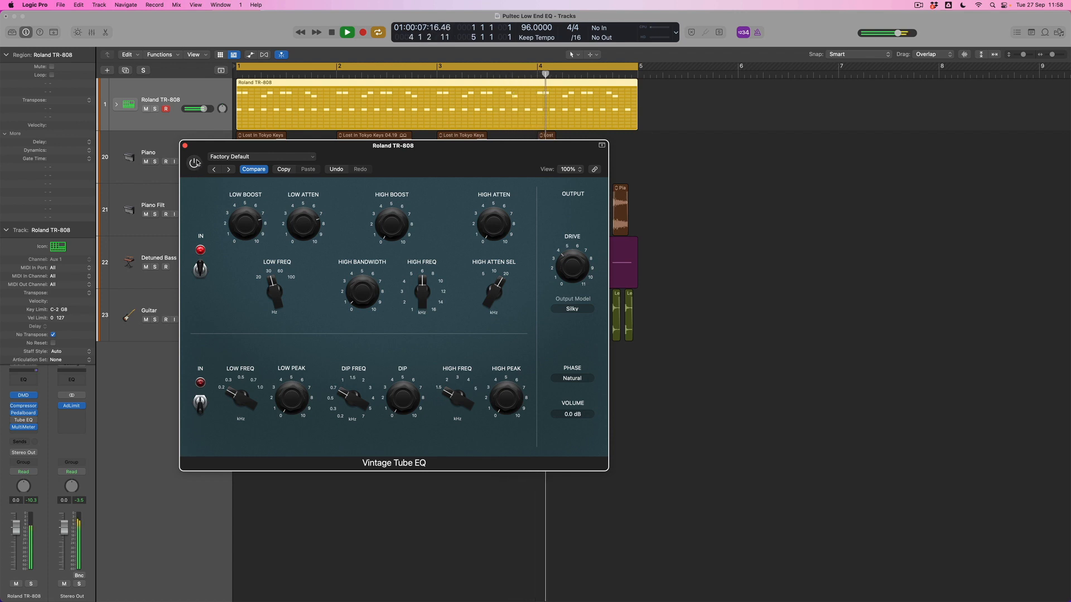
pyautogui.click(195, 163)
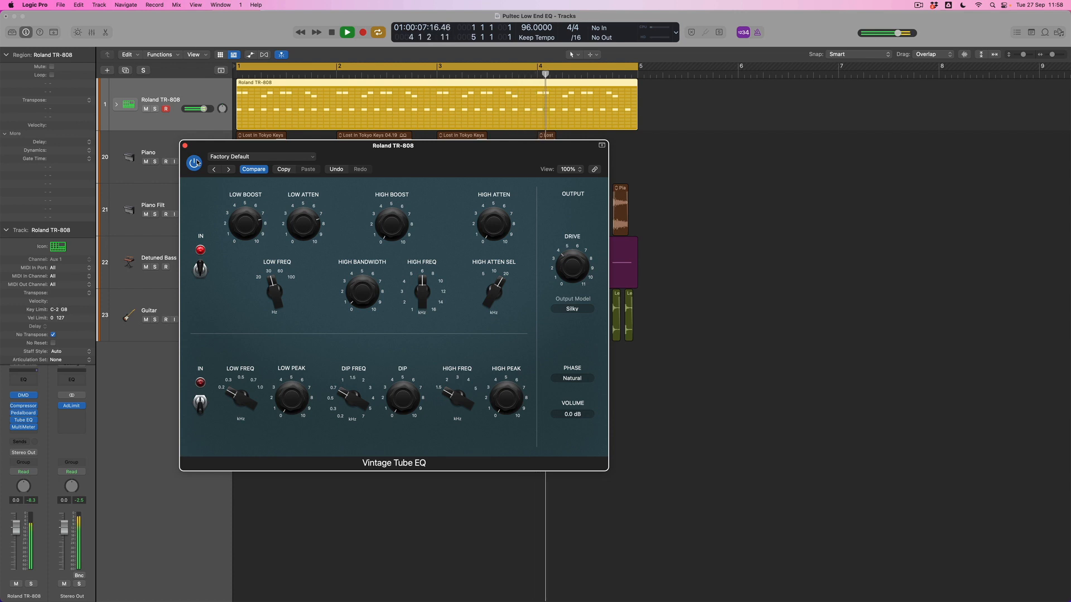
pyautogui.press('space')
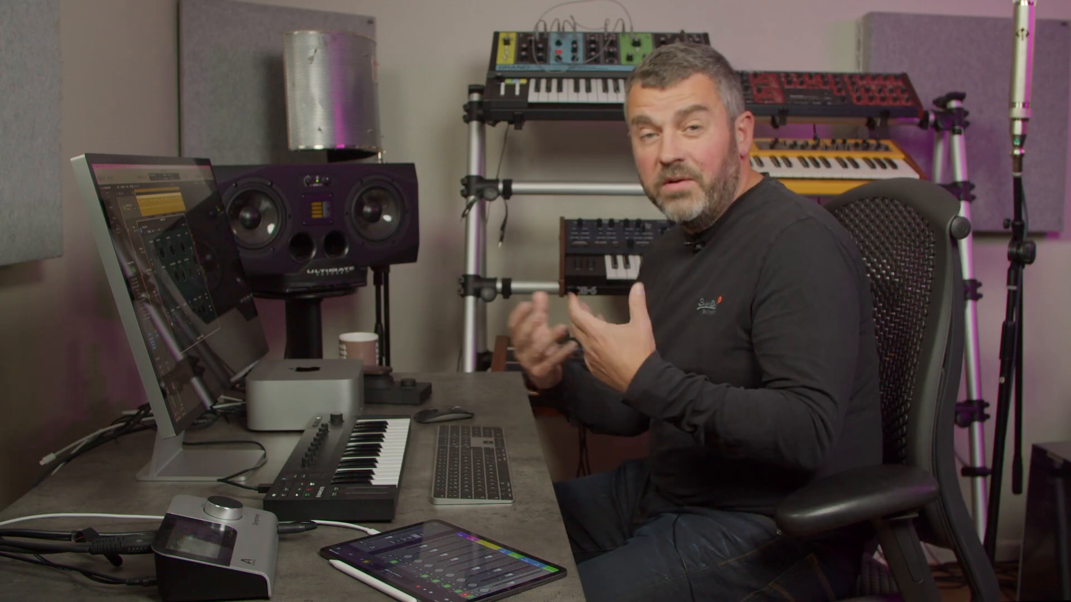